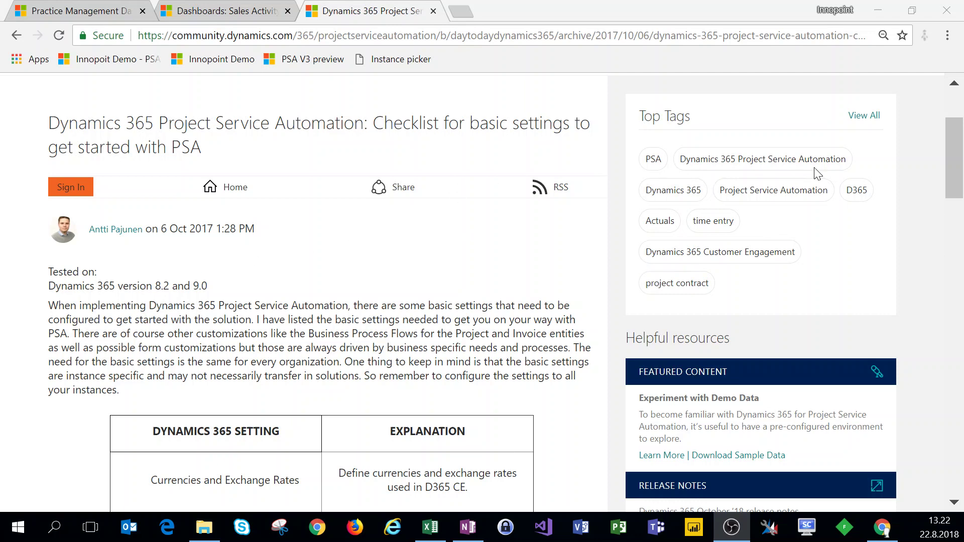
# Step: Open Settings > Business Management > Currencies in Dynamics 365, listing only euro (EUR)
pyautogui.moveTo(958, 164); pyautogui.dragTo(957, 201)
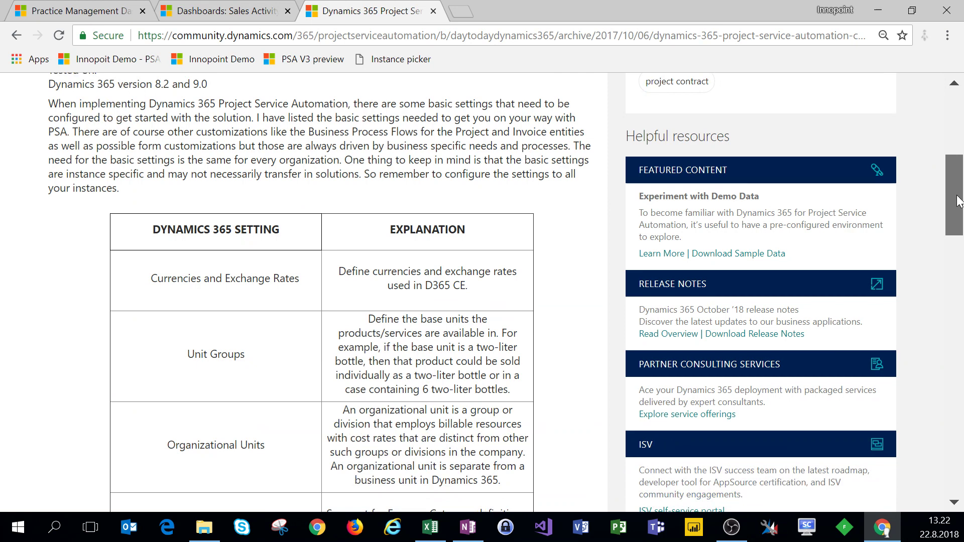
pyautogui.click(239, 14)
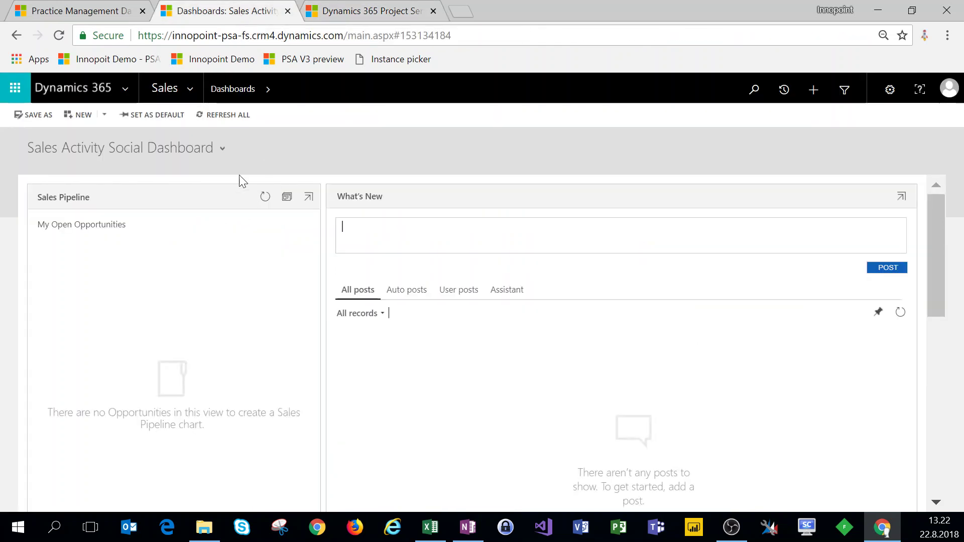
pyautogui.click(194, 92)
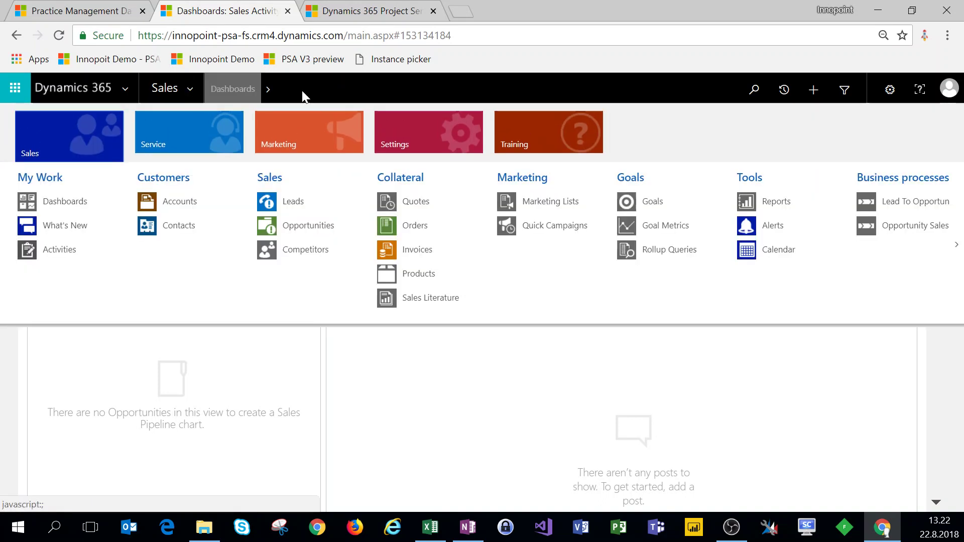
pyautogui.click(409, 128)
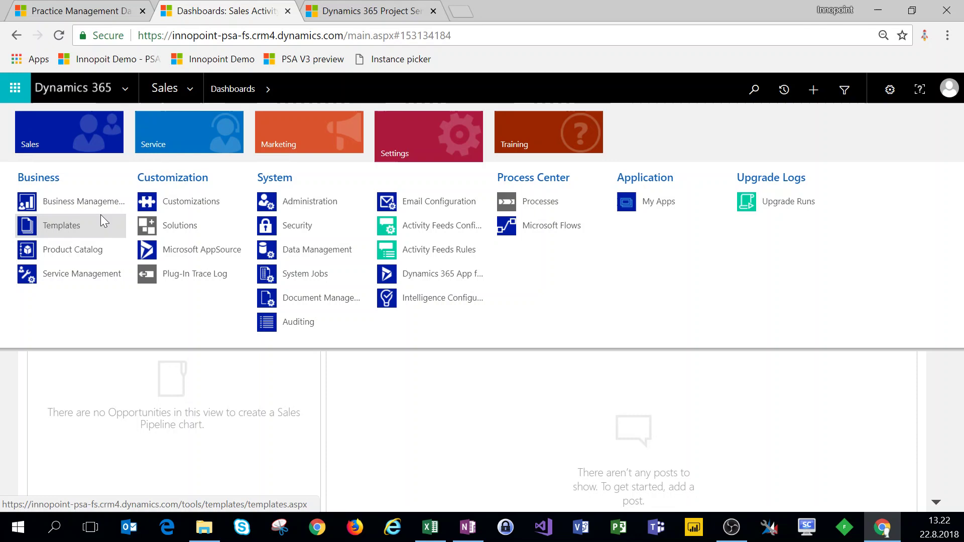
pyautogui.click(78, 200)
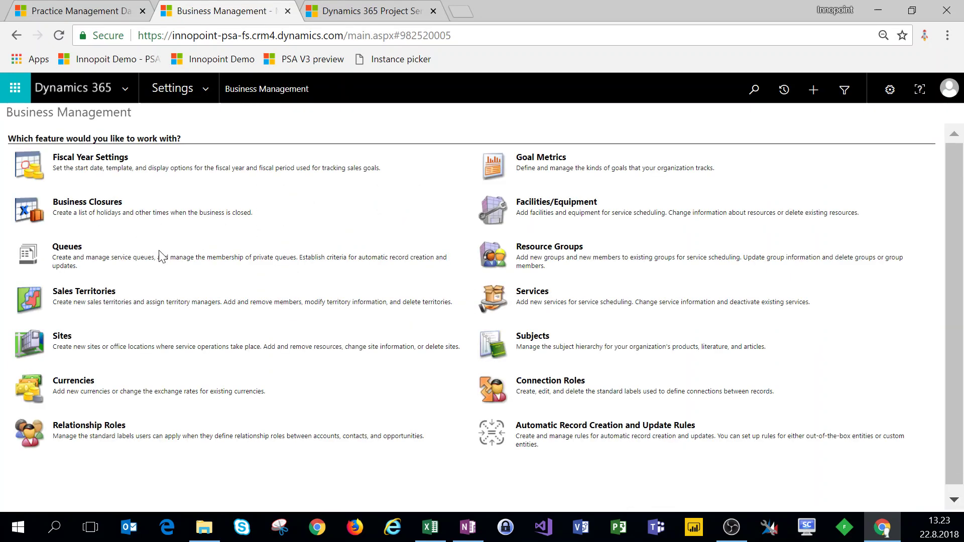
pyautogui.click(87, 390)
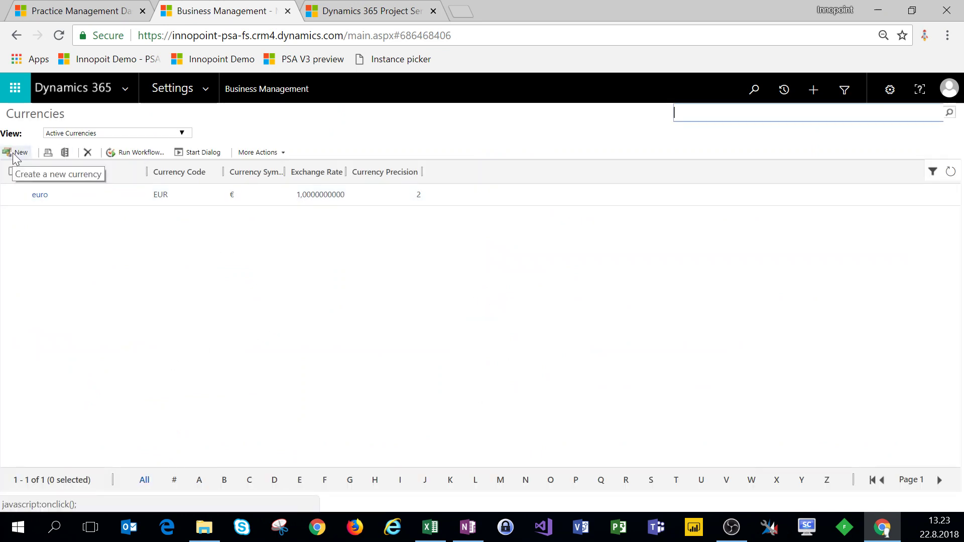
# Step: Add a new US Dollar (USD, $) currency with exchange rate EUR 1.00 = USD 1.3
pyautogui.click(18, 153)
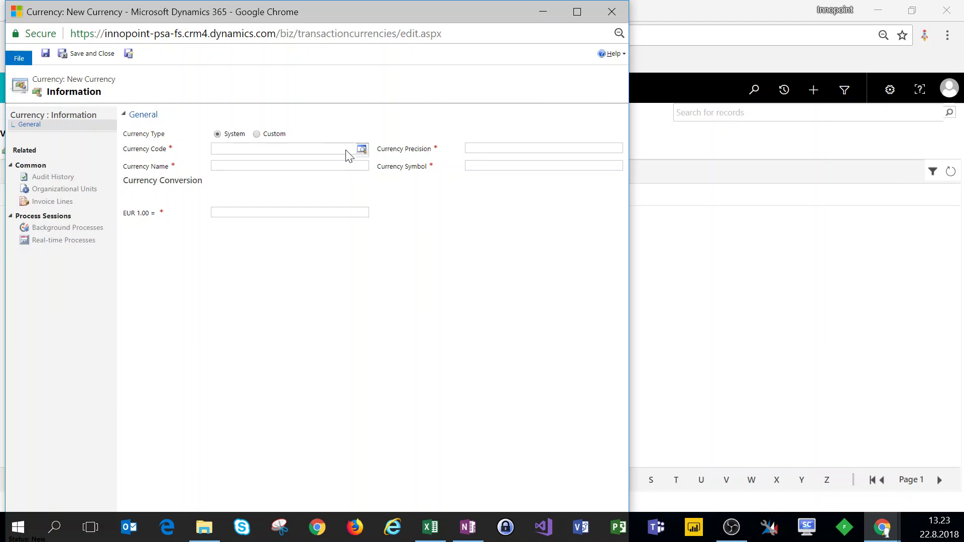
pyautogui.click(328, 147)
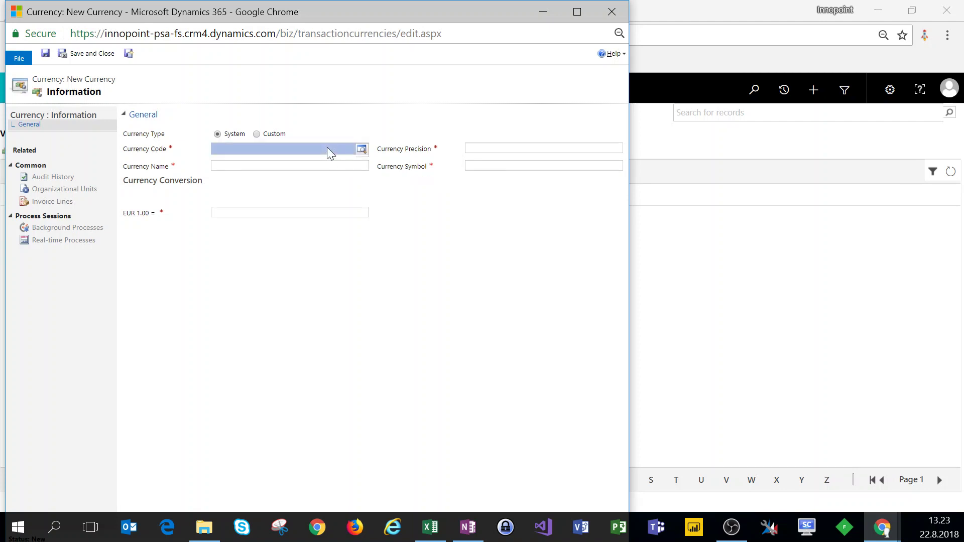
pyautogui.click(361, 151)
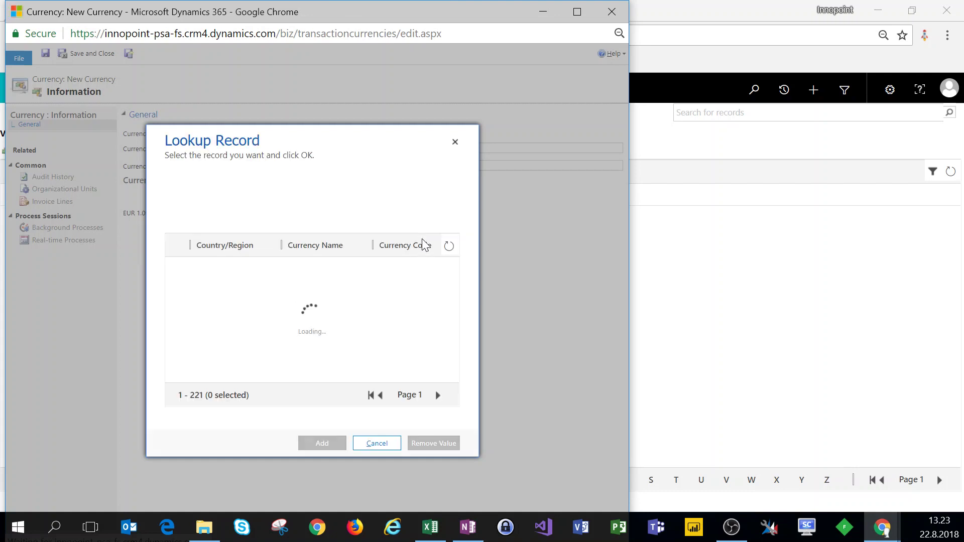
pyautogui.moveTo(451, 282); pyautogui.dragTo(458, 387)
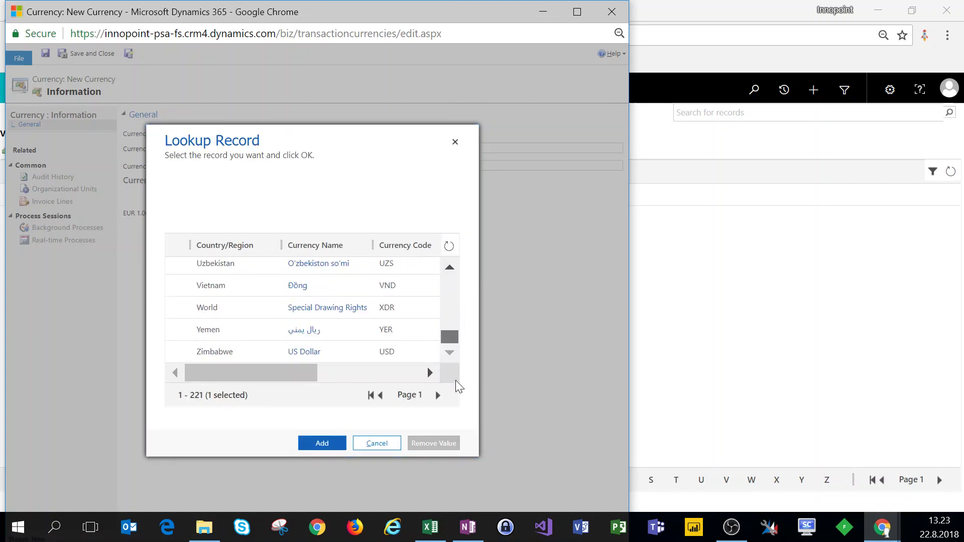
pyautogui.scroll(5, 256, 319)
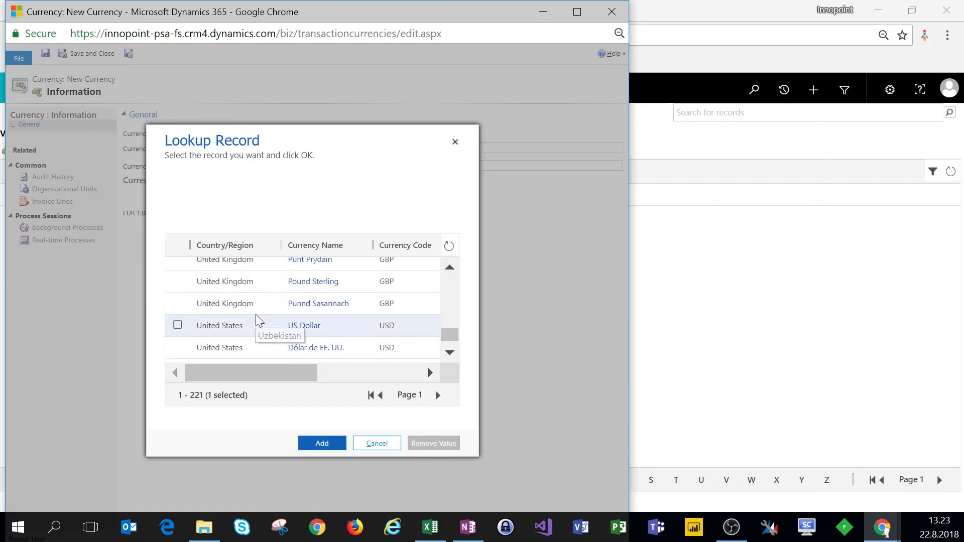
pyautogui.click(177, 326)
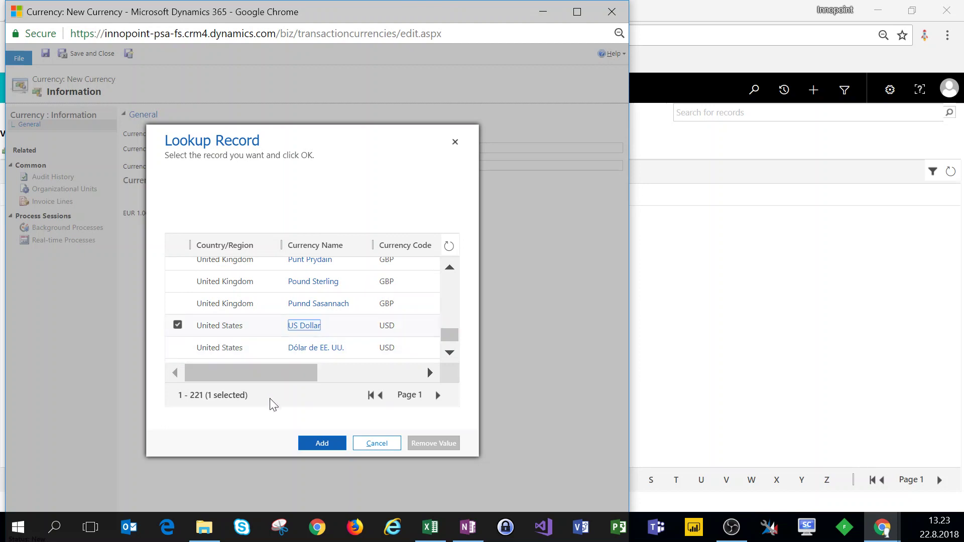
pyautogui.click(318, 445)
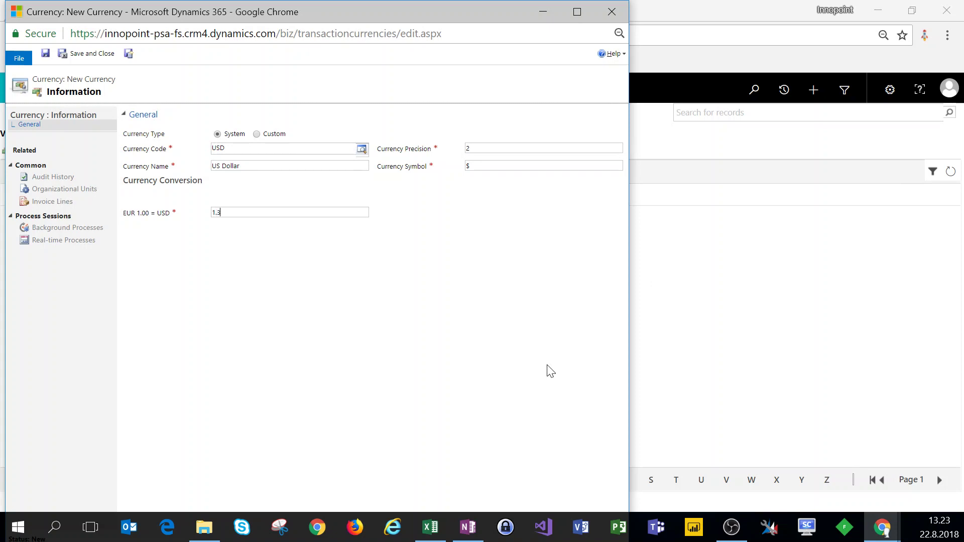
pyautogui.write('1.3')
pyautogui.press('Tab')
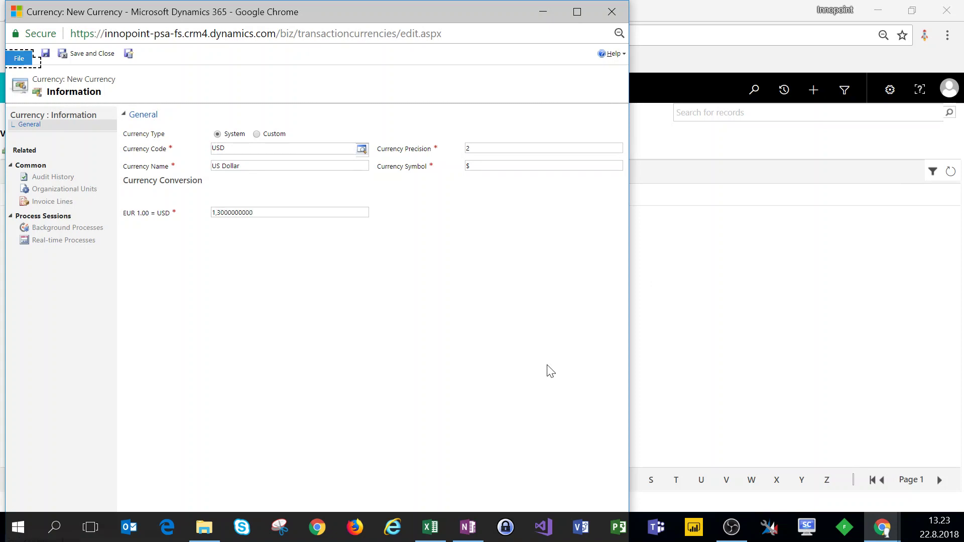
# Step: Save the US Dollar currency and go to the Product Catalog settings
pyautogui.click(96, 53)
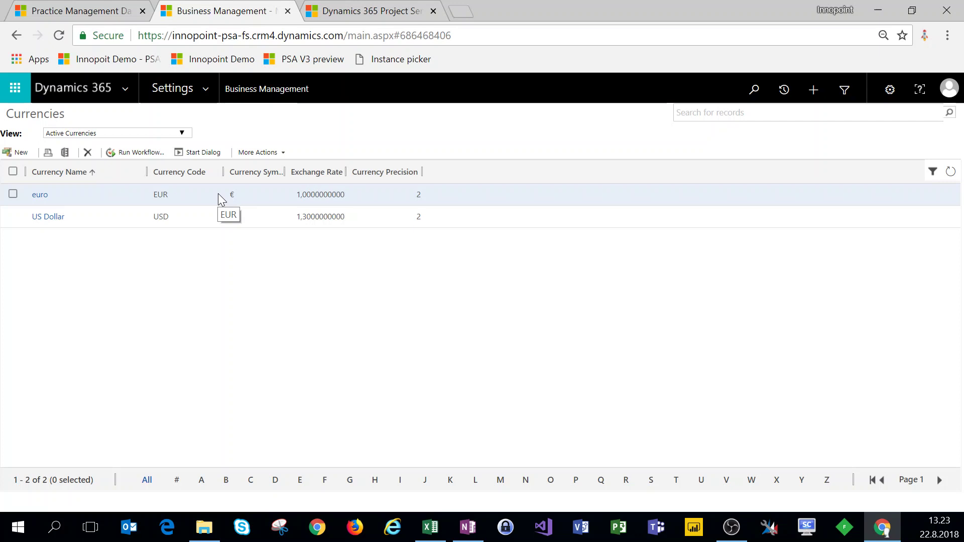
pyautogui.click(204, 96)
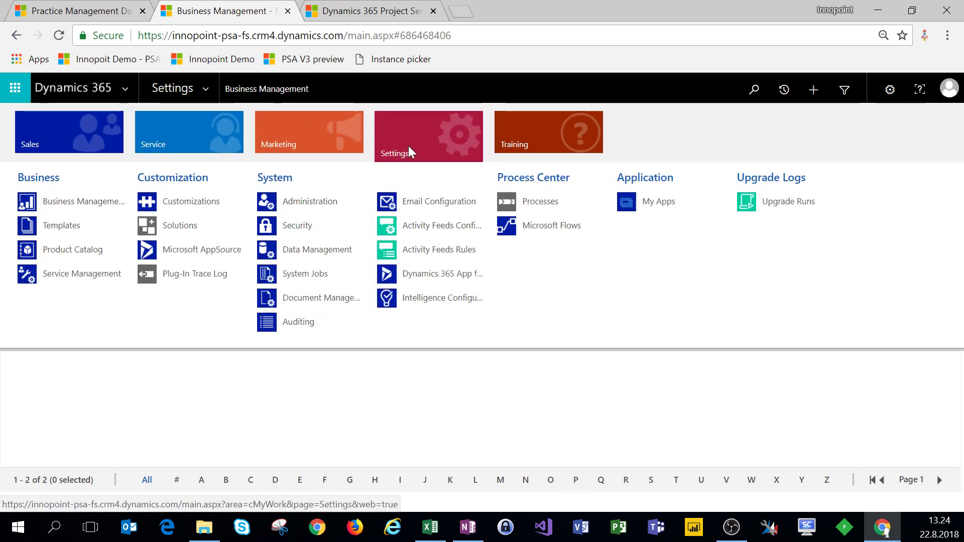
pyautogui.click(75, 249)
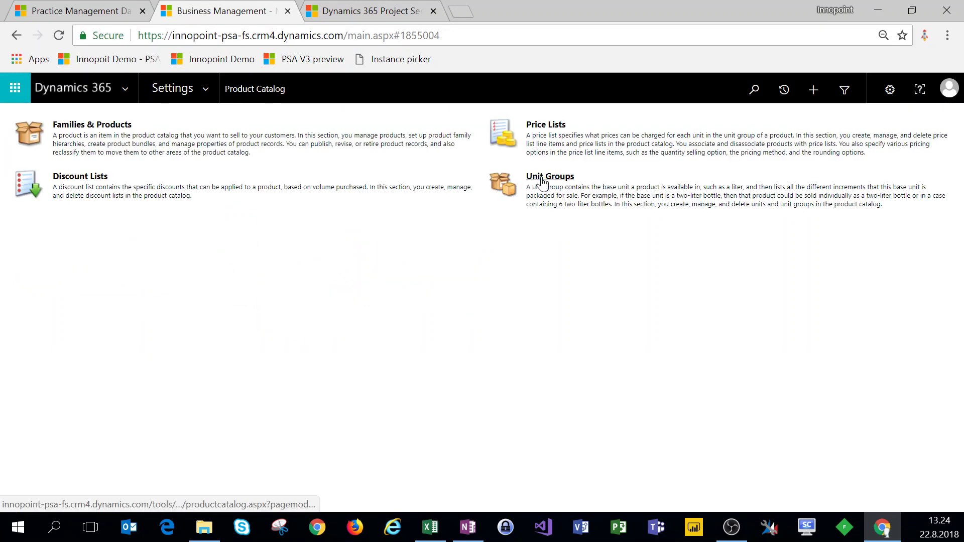
# Step: Open the Time record from the Active Unit Groups list
pyautogui.click(542, 182)
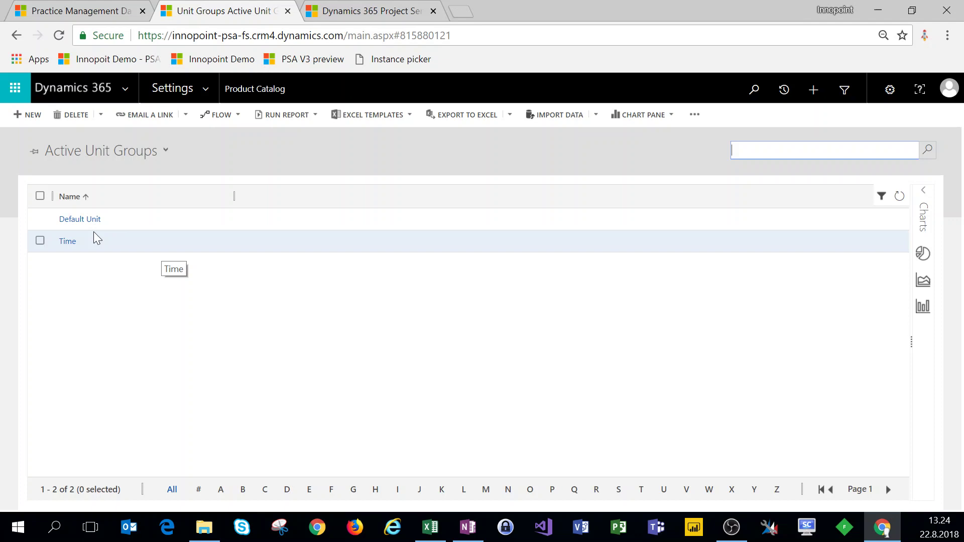
pyautogui.click(73, 243)
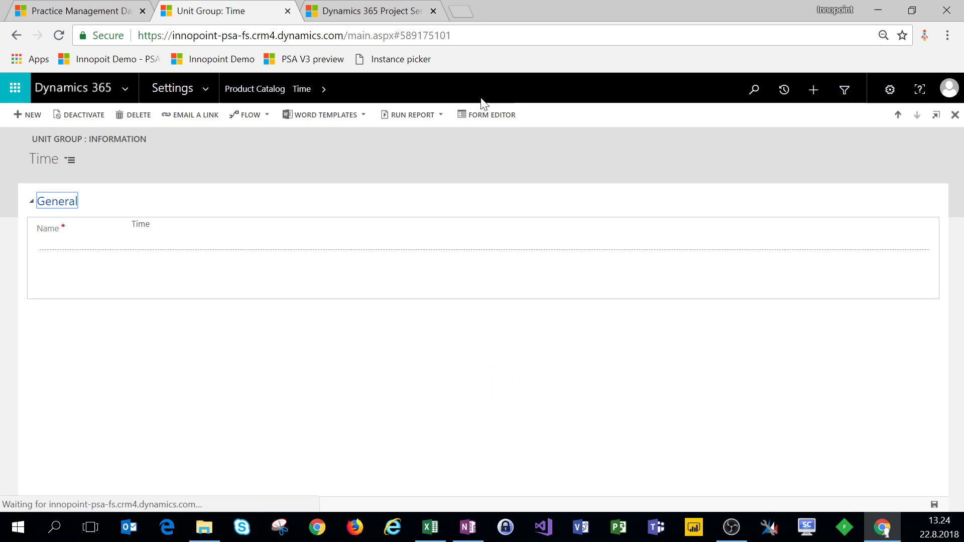
# Step: Inspect the Time group's units by opening the Hour unit, then return to Time
pyautogui.click(324, 93)
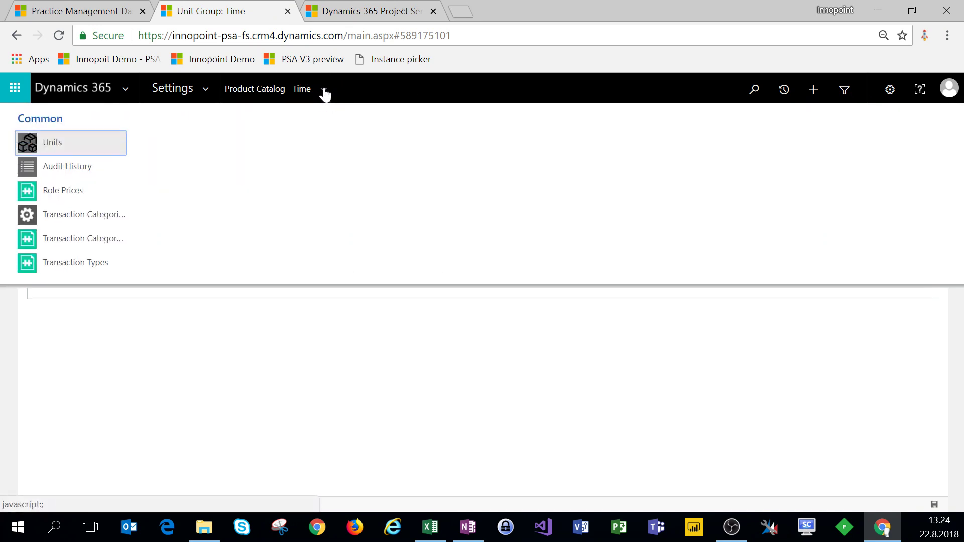
pyautogui.click(62, 141)
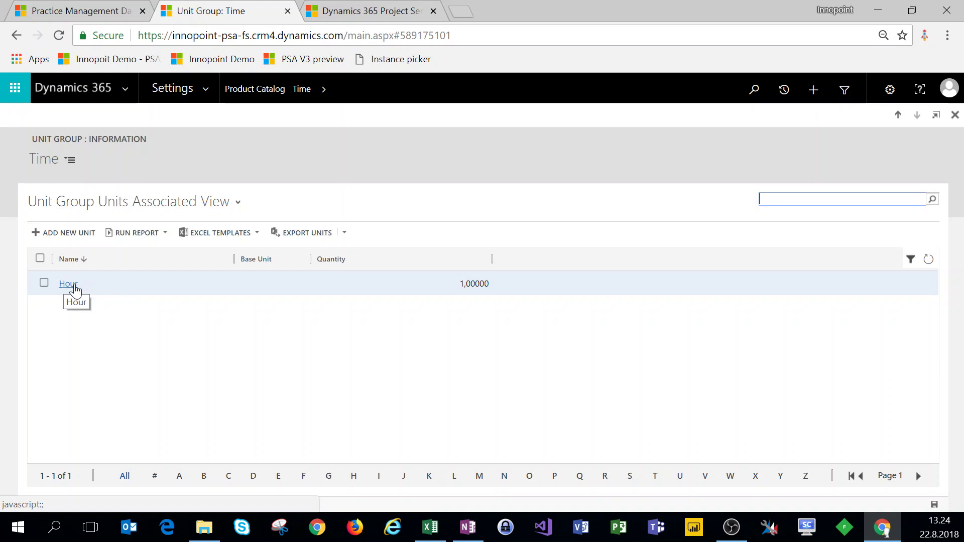
pyautogui.click(74, 290)
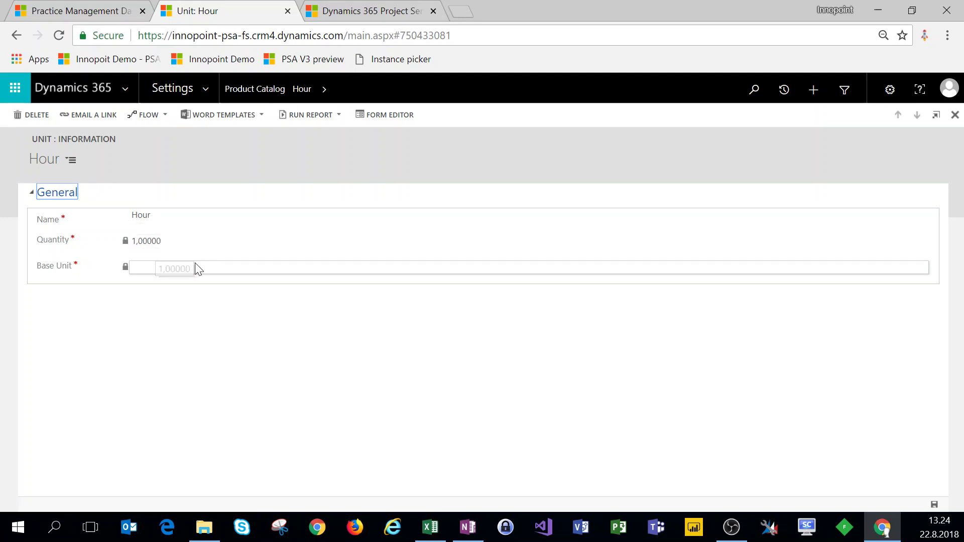
pyautogui.click(955, 116)
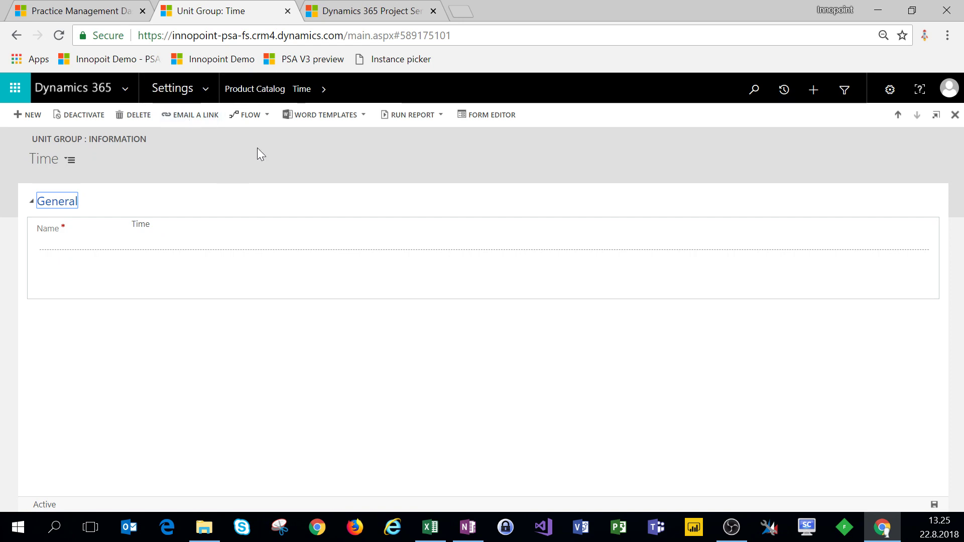
# Step: In Project Service, open Settings > Organizational Units from the site map
pyautogui.click(372, 15)
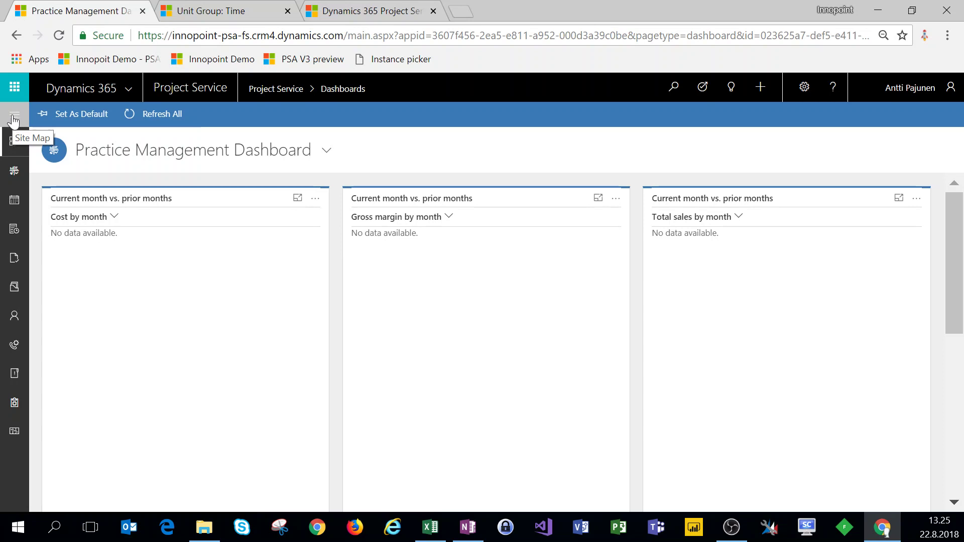
pyautogui.click(14, 119)
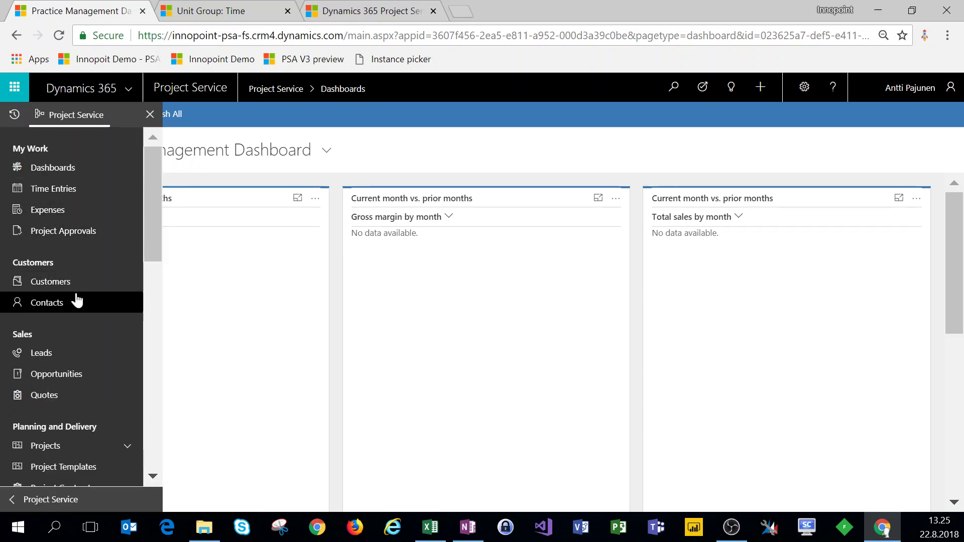
pyautogui.scroll(-1, 76, 298)
pyautogui.scroll(-4, 76, 298)
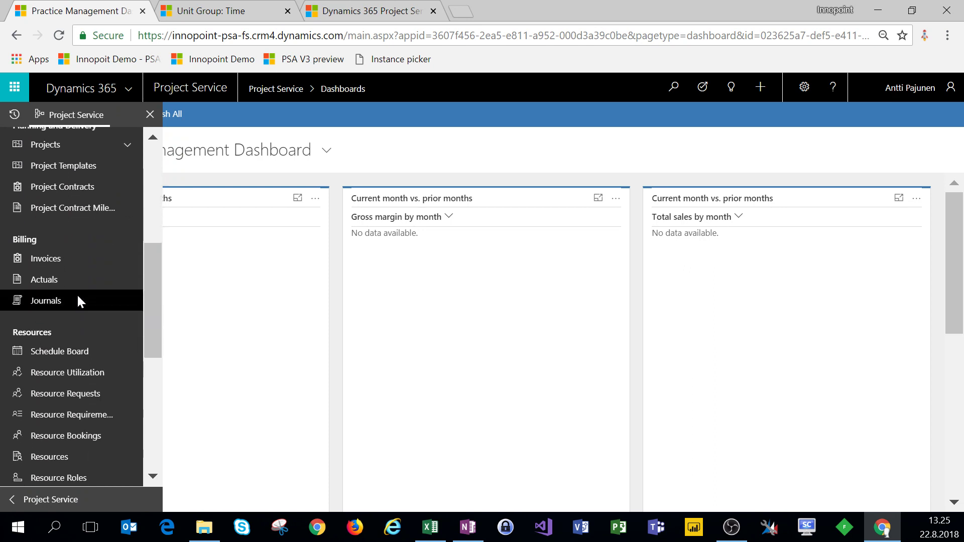
pyautogui.scroll(-3, 78, 299)
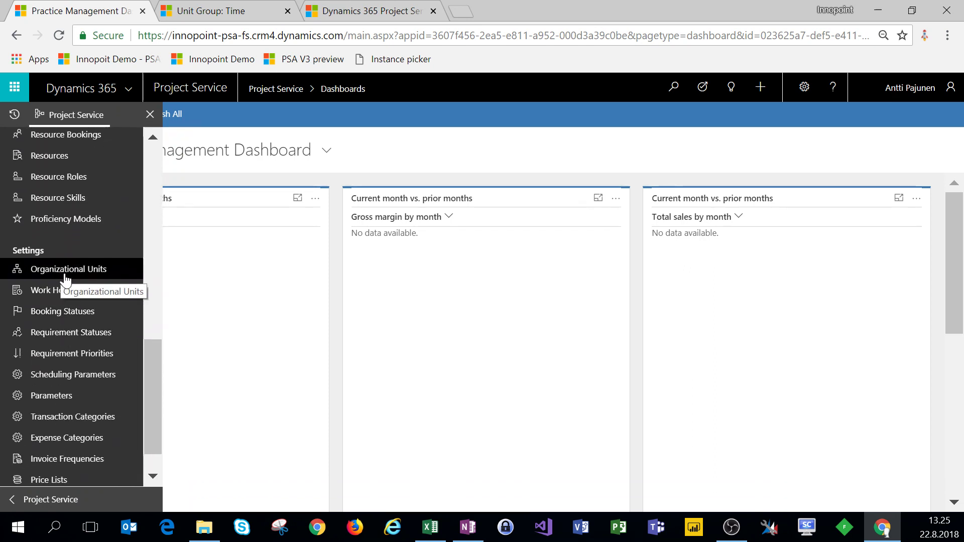
pyautogui.click(64, 272)
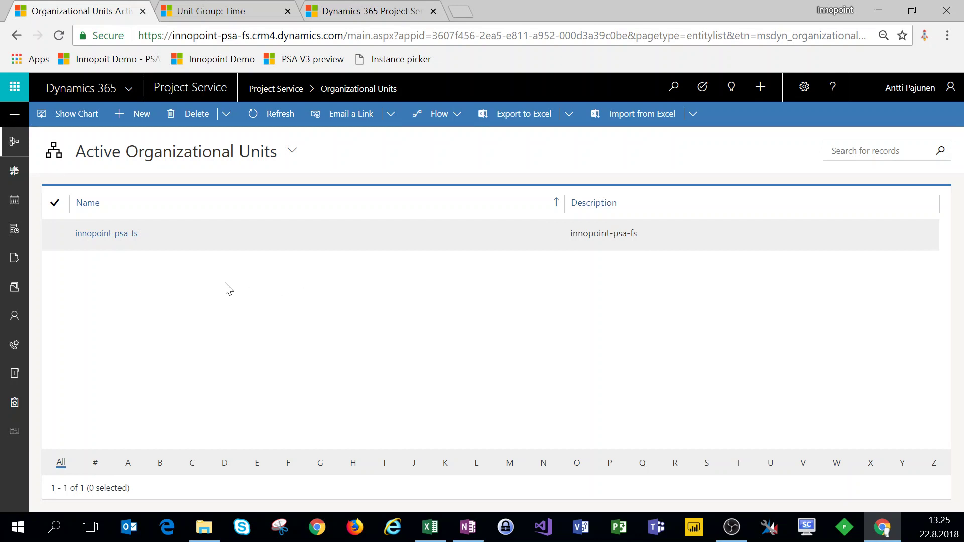
# Step: Open innopoint-psa-fs and verify its currency is euro with no cost price lists
pyautogui.click(117, 242)
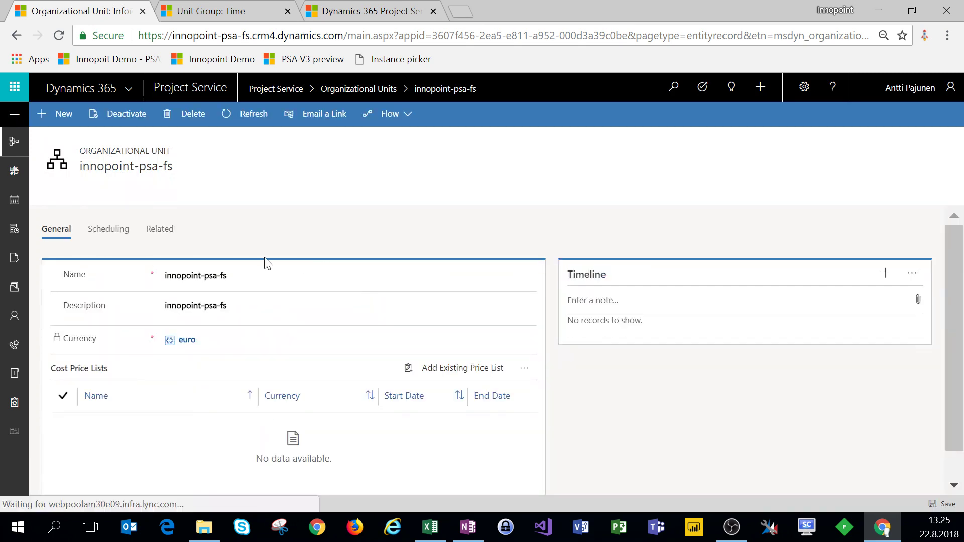
pyautogui.scroll(-1, 378, 269)
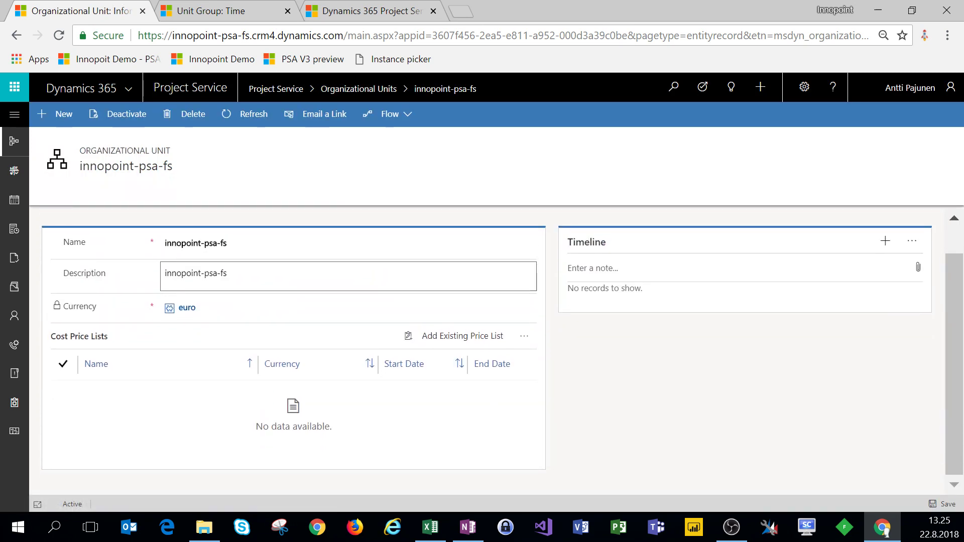
pyautogui.scroll(1, 471, 383)
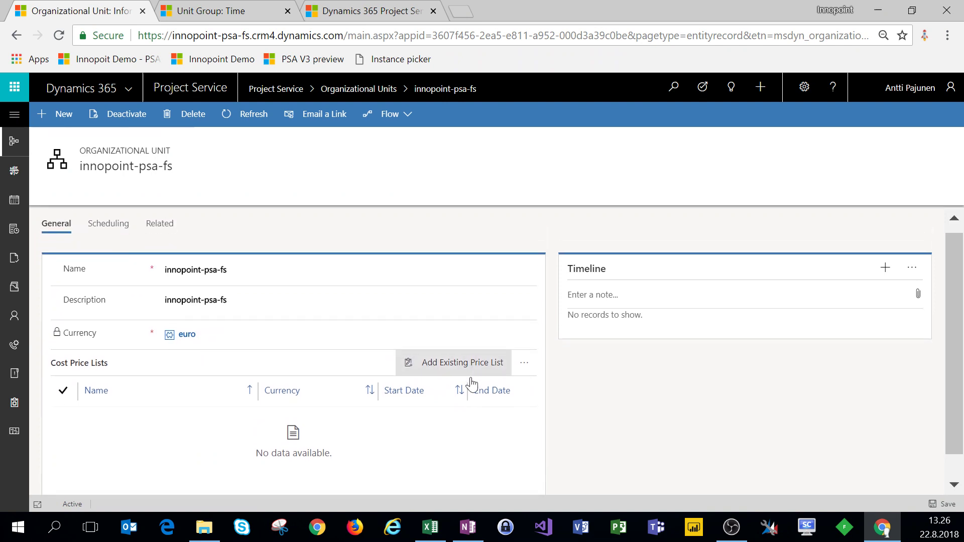
pyautogui.scroll(-1, 471, 383)
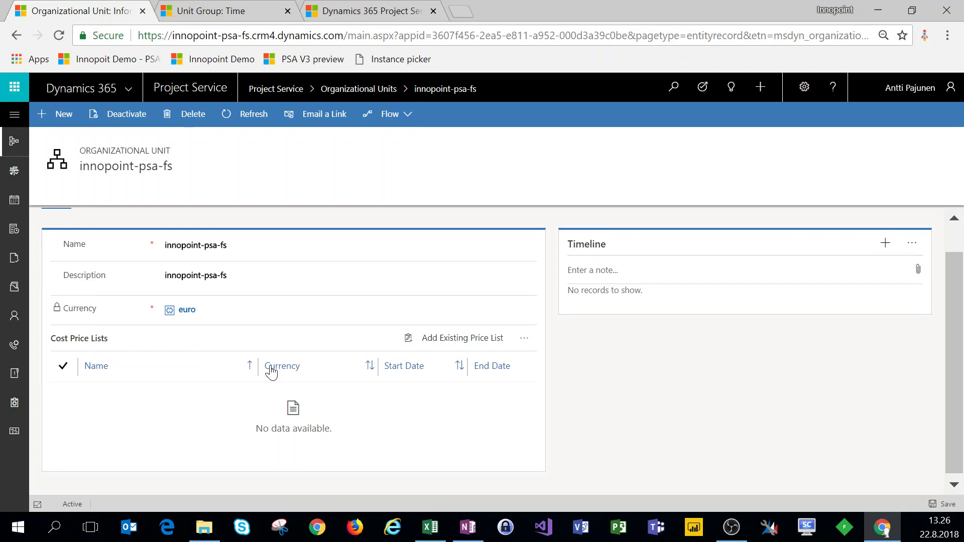
pyautogui.scroll(1, 271, 372)
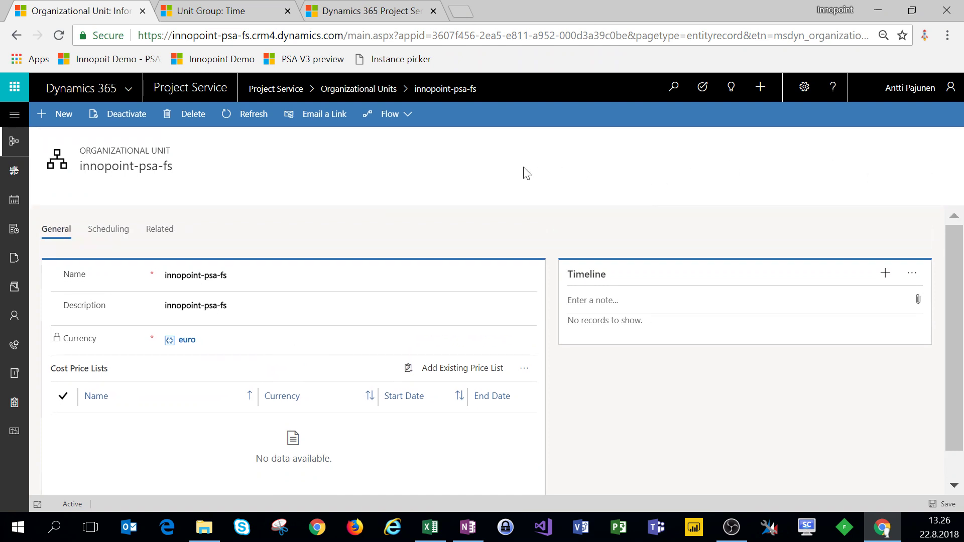
# Step: Create organizational unit 'United States', description 'Organizational unit for the United States.', currency US Dollar
pyautogui.click(326, 99)
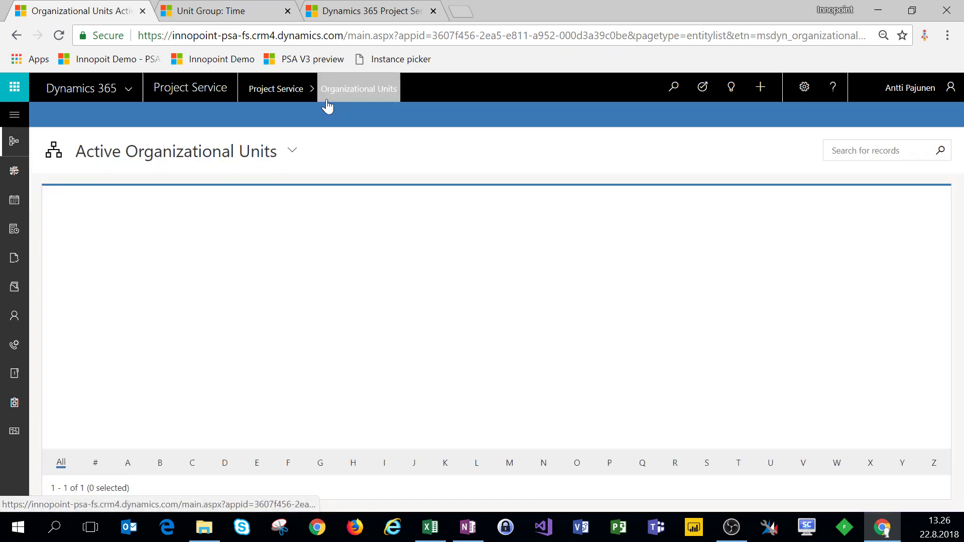
pyautogui.click(133, 115)
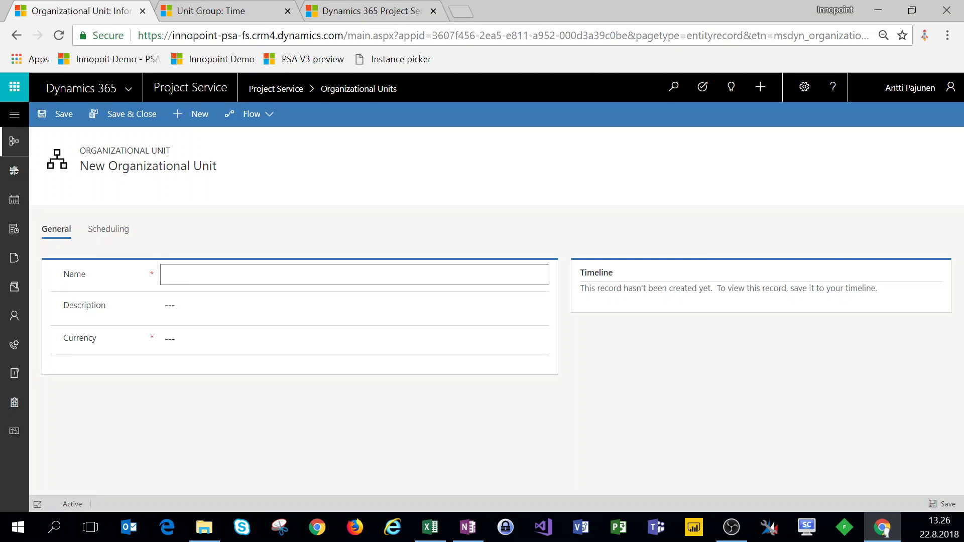
pyautogui.write('d States')
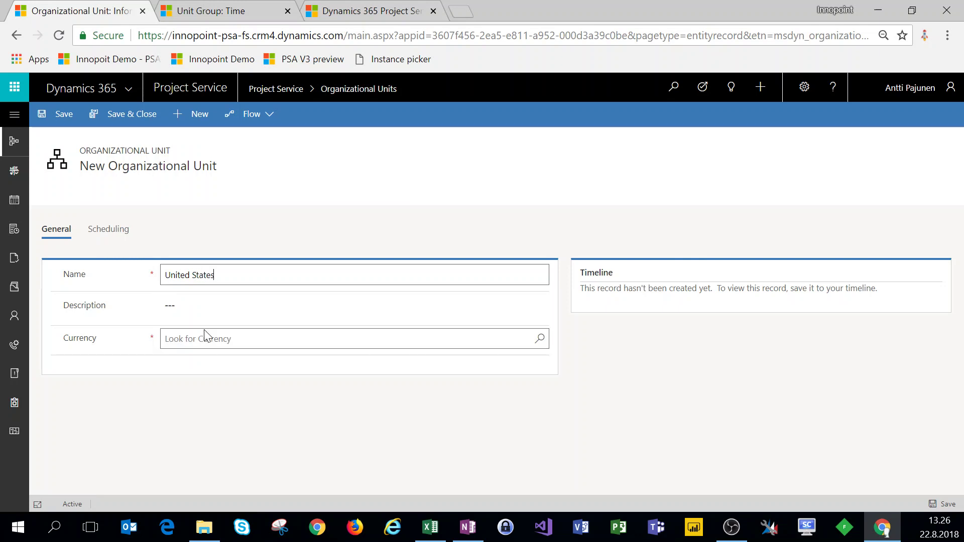
pyautogui.click(166, 305)
pyautogui.write('Organizational unit for th')
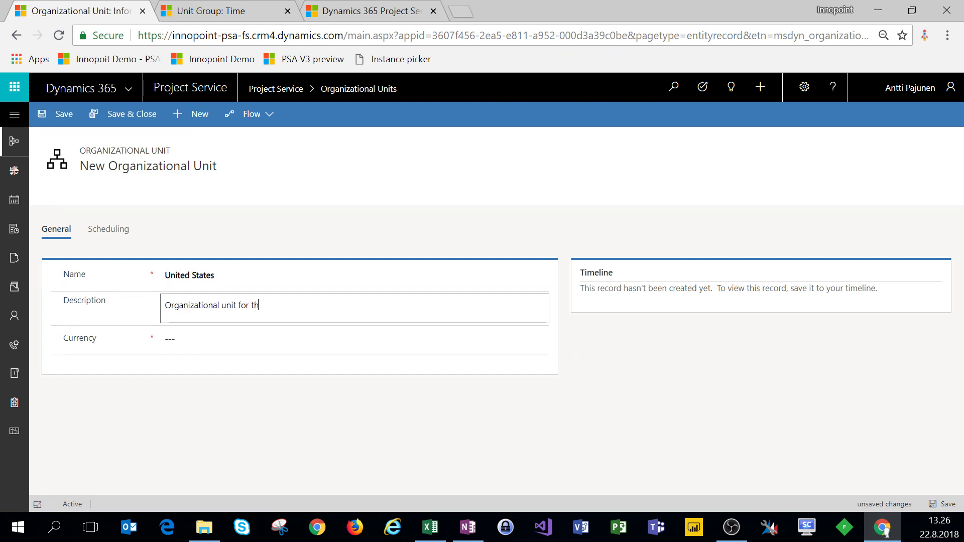
pyautogui.write('e United States.')
pyautogui.press('Tab')
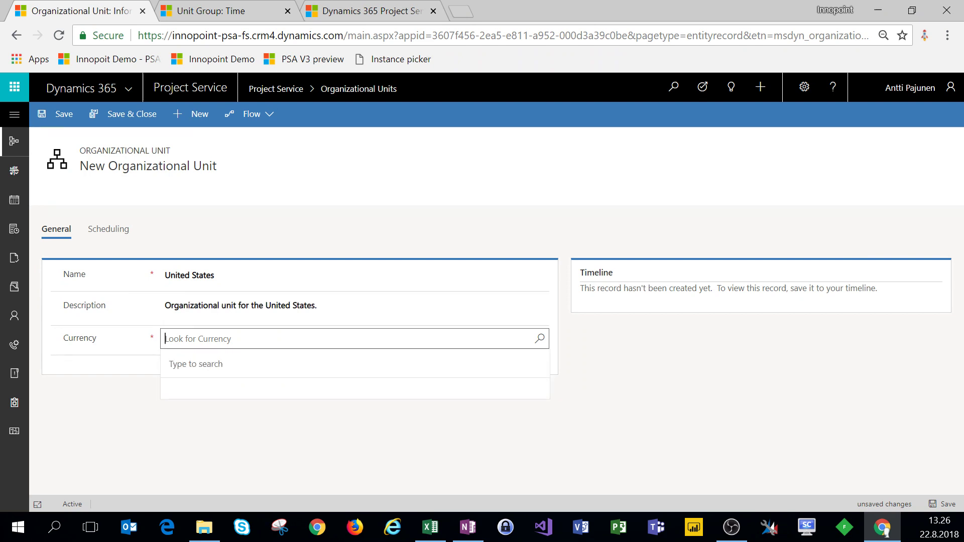
pyautogui.write('usd')
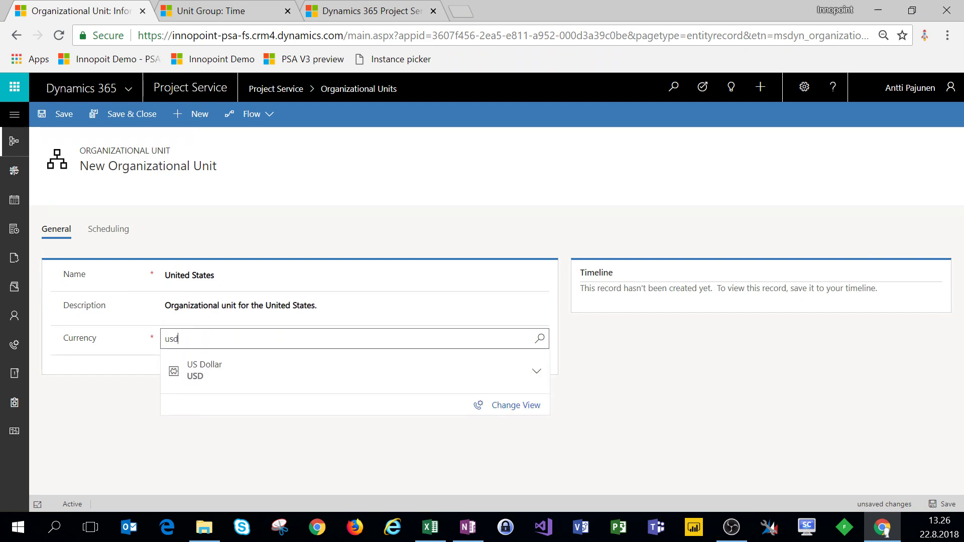
pyautogui.click(229, 375)
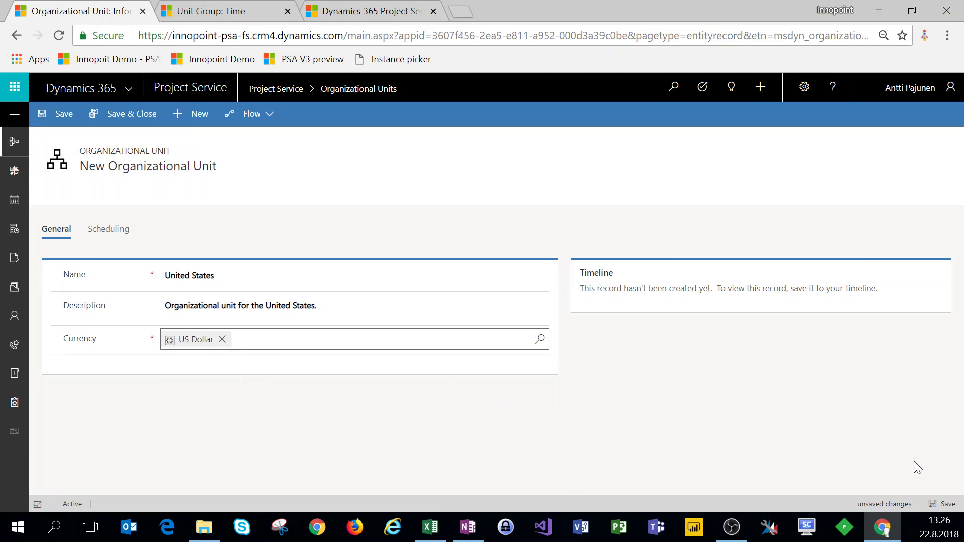
# Step: Save the United States organizational unit record
pyautogui.click(936, 506)
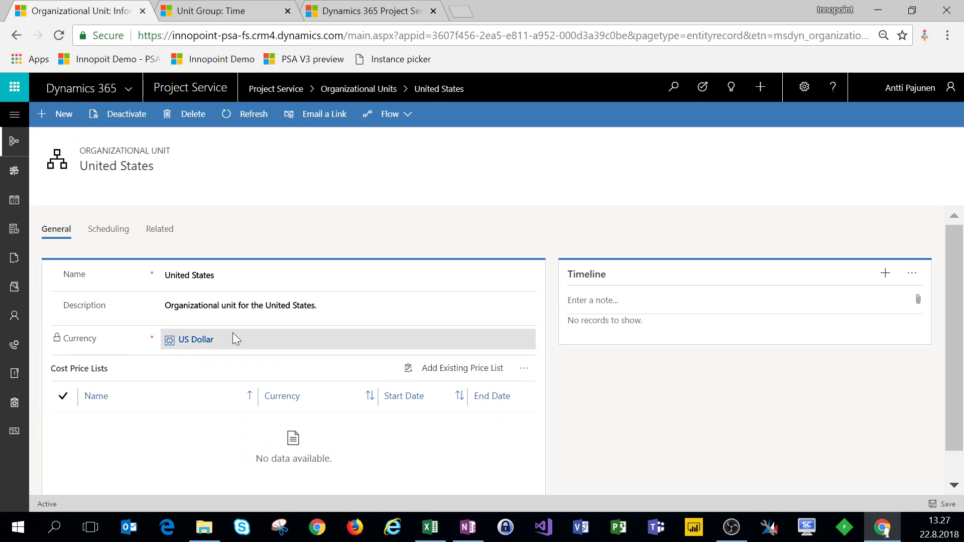
pyautogui.scroll(-1, 219, 347)
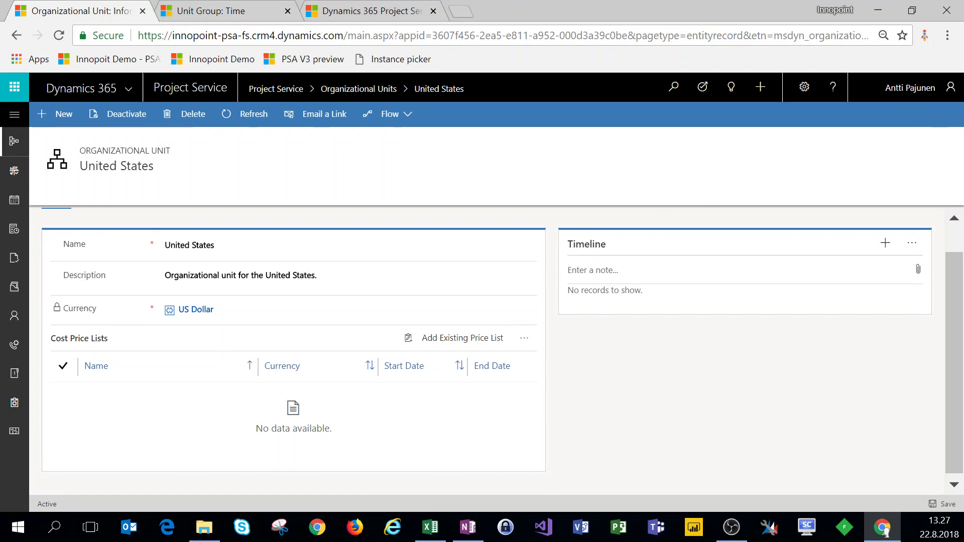
# Step: Scroll the PSA settings article to transaction categories, expense categories and fiscal year
pyautogui.click(386, 16)
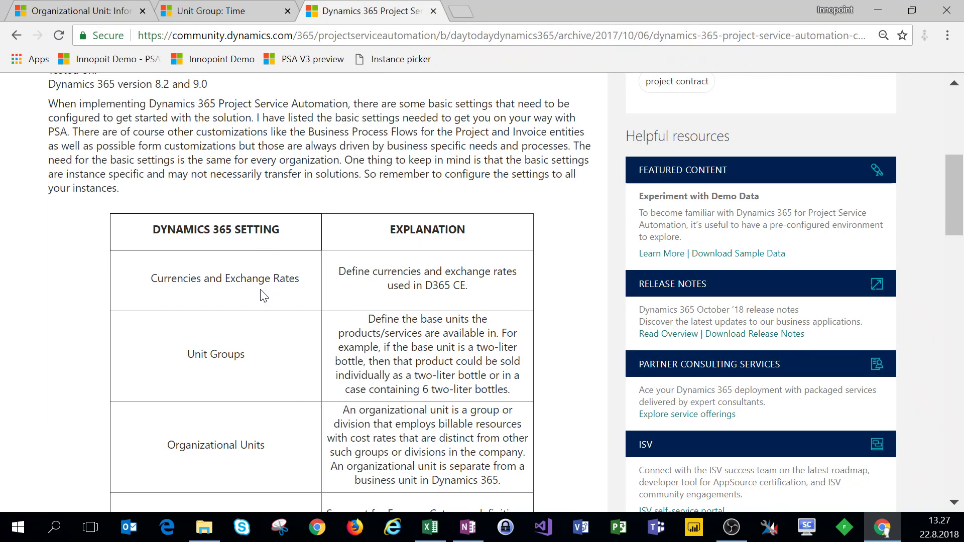
pyautogui.moveTo(958, 210); pyautogui.dragTo(963, 250)
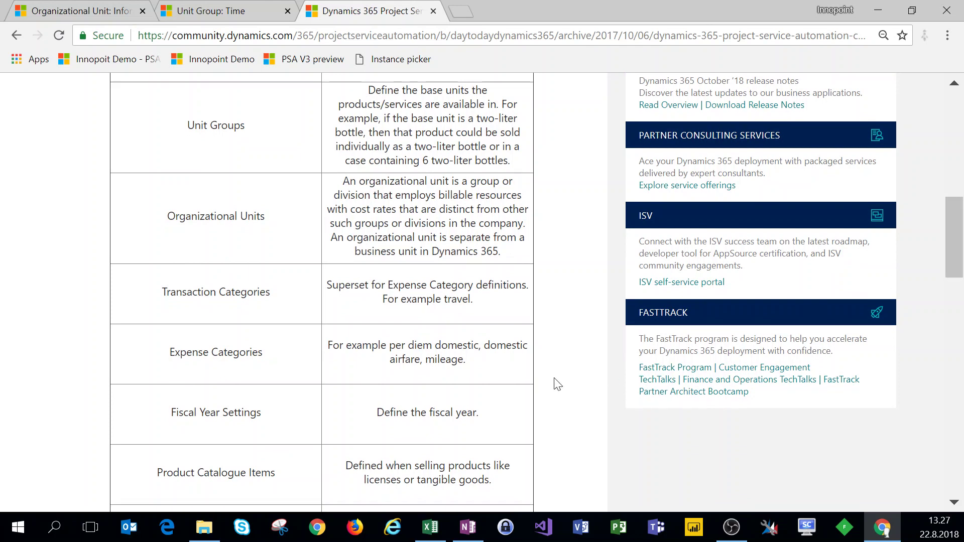